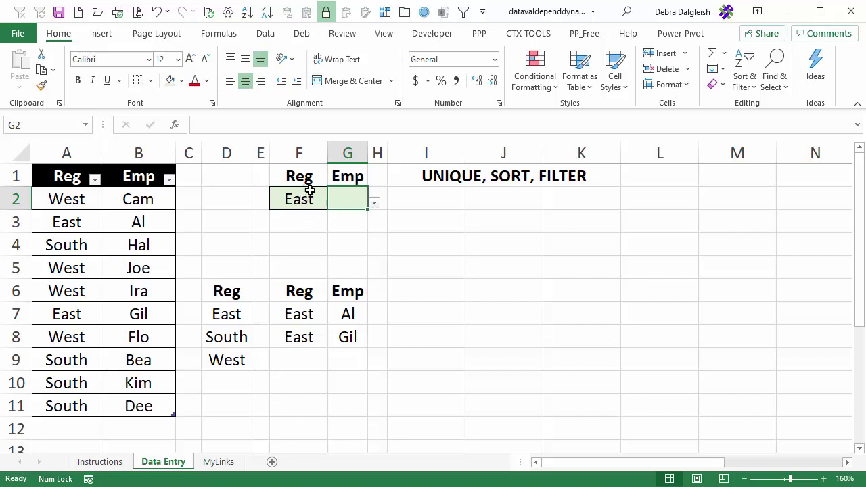
Choose South as the region in F2's drop-down
{"action": "left_click", "coordinate": [374, 203]}
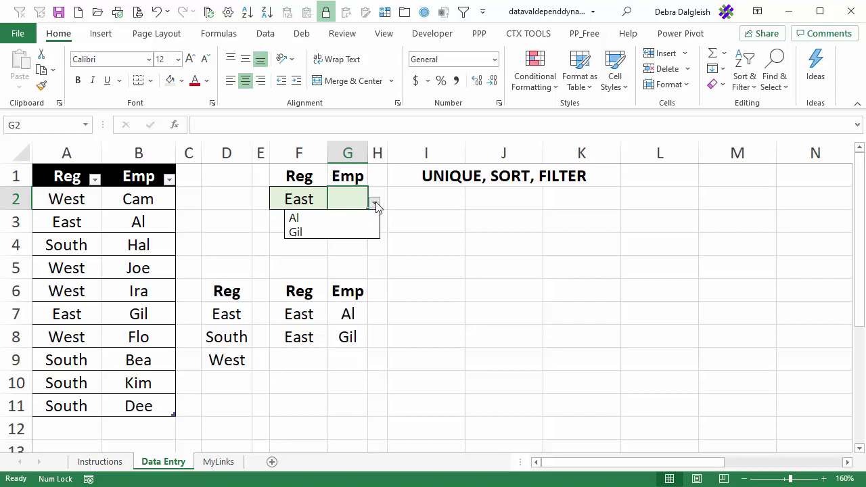
{"action": "left_click", "coordinate": [322, 200]}
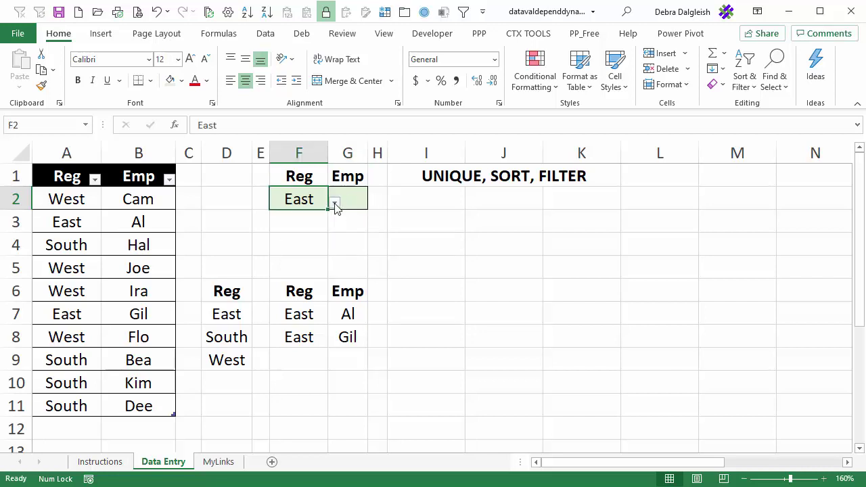
{"action": "left_click", "coordinate": [332, 203]}
{"action": "left_click", "coordinate": [298, 232]}
Review G2's employee choices Bea, Dee, Hal and Kim without picking one
{"action": "left_click", "coordinate": [347, 196]}
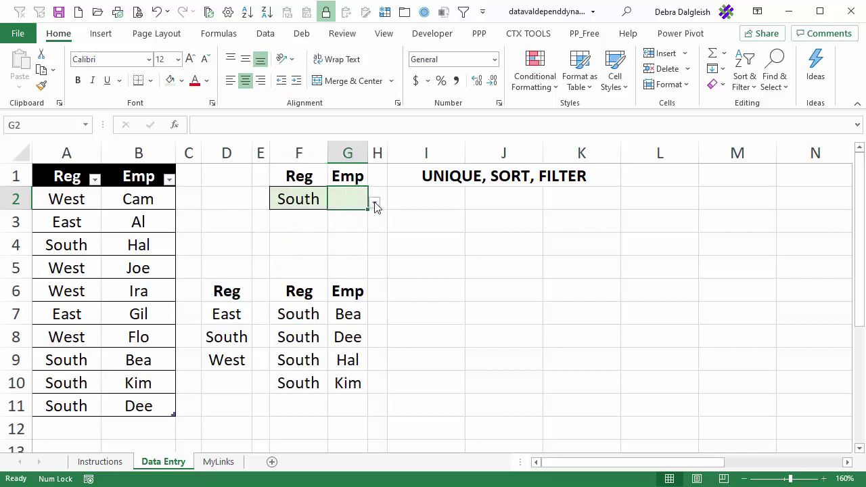
{"action": "left_click", "coordinate": [375, 203]}
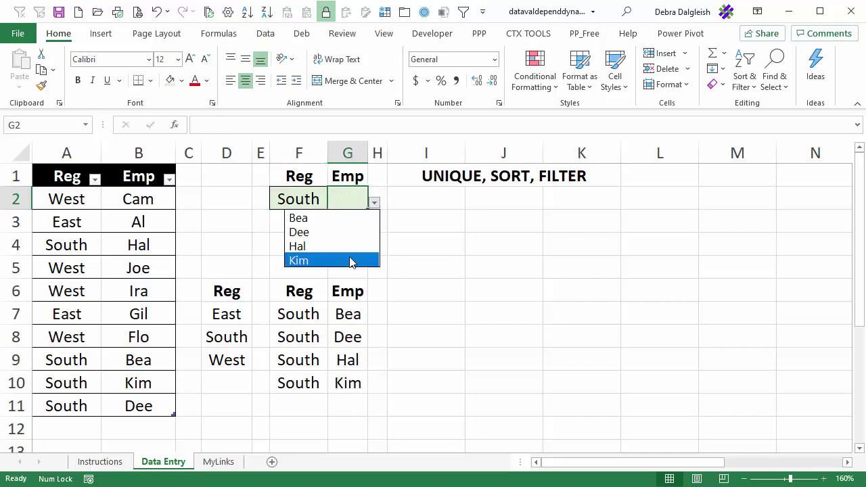
{"action": "left_click", "coordinate": [376, 202]}
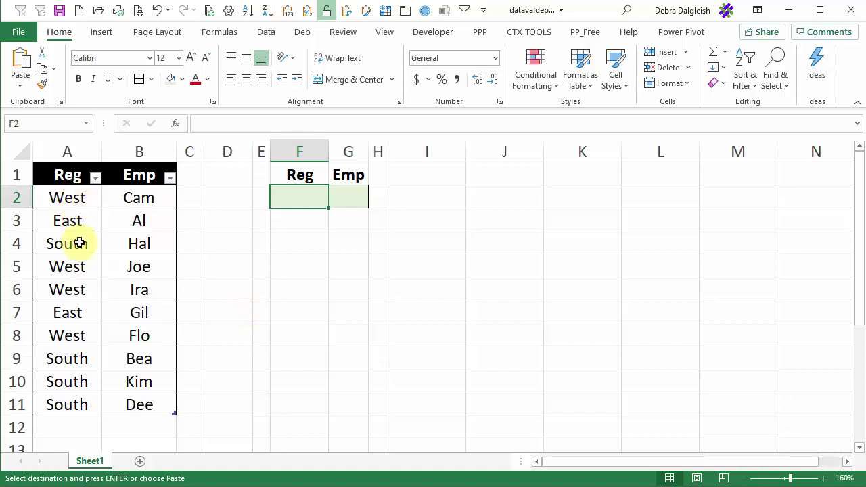
Enter the heading Reg in cell D6
{"action": "left_click", "coordinate": [230, 290]}
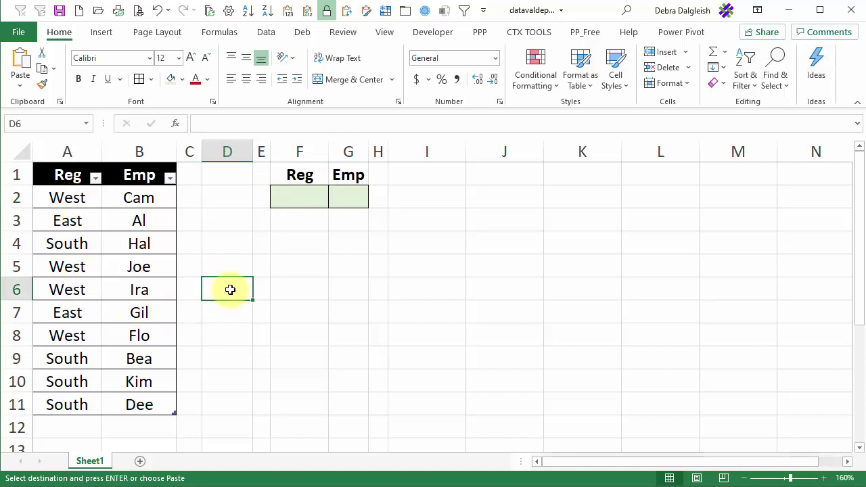
{"action": "type", "text": "Reg"}
{"action": "key", "text": "Return"}
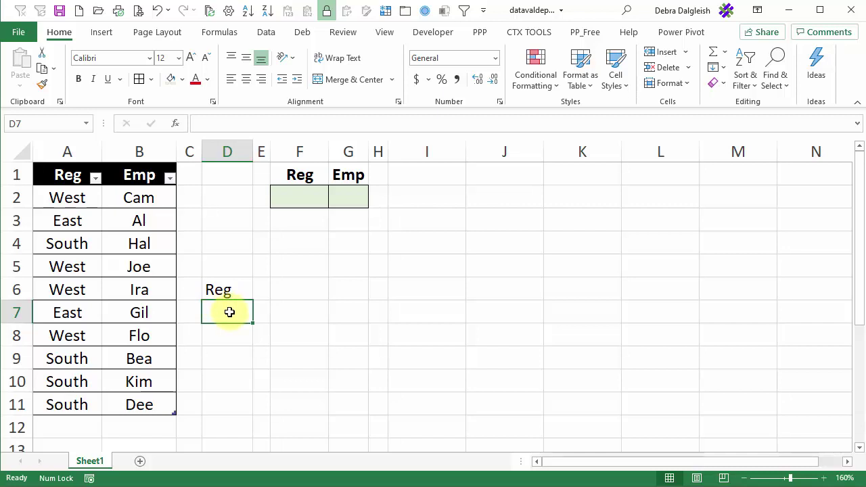
Enter =UNIQUE(tblEmp[Reg]) in D7, spilling West, East and South
{"action": "type", "text": "=un"}
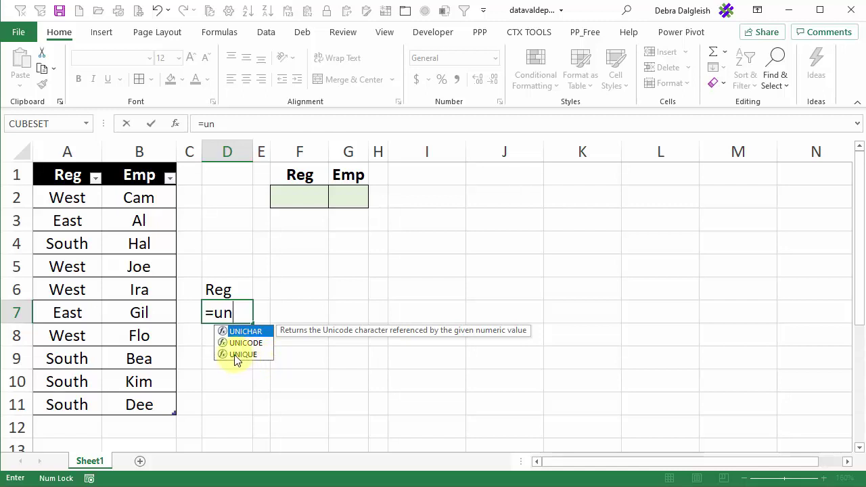
{"action": "left_click", "coordinate": [237, 354]}
{"action": "double_click", "coordinate": [237, 354]}
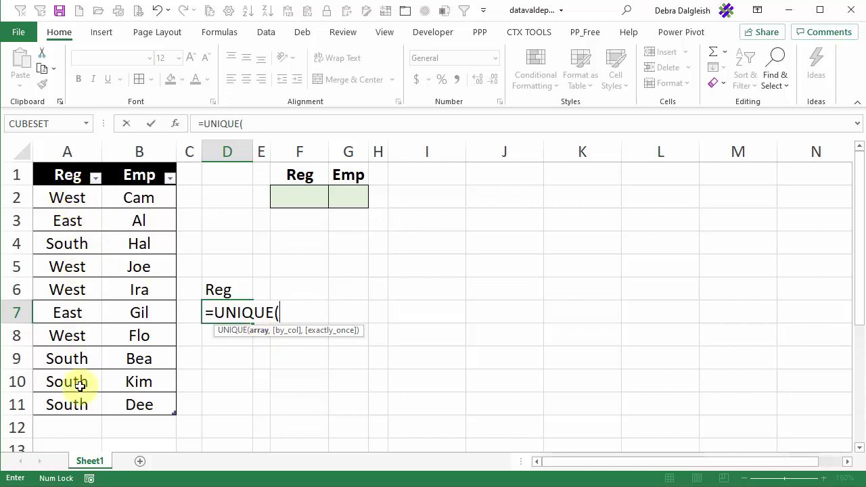
{"action": "left_click", "coordinate": [80, 203]}
{"action": "left_click_drag", "start_coordinate": [80, 209], "coordinate": [71, 406]}
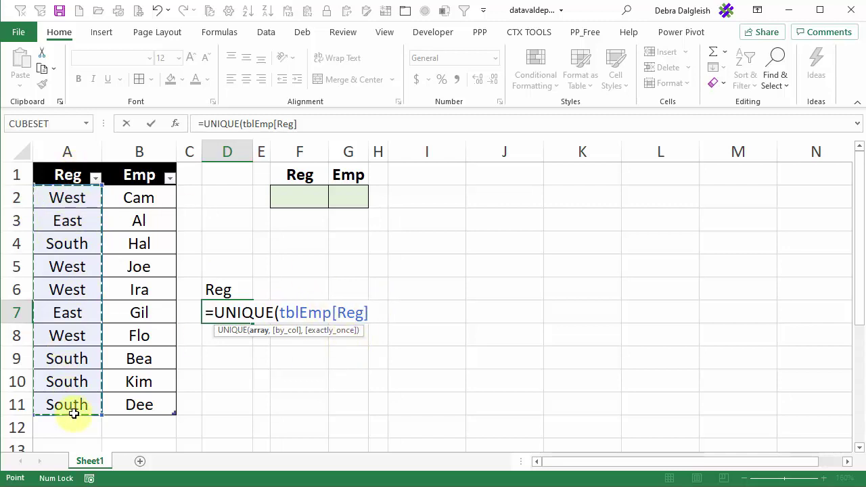
{"action": "type", "text": ")"}
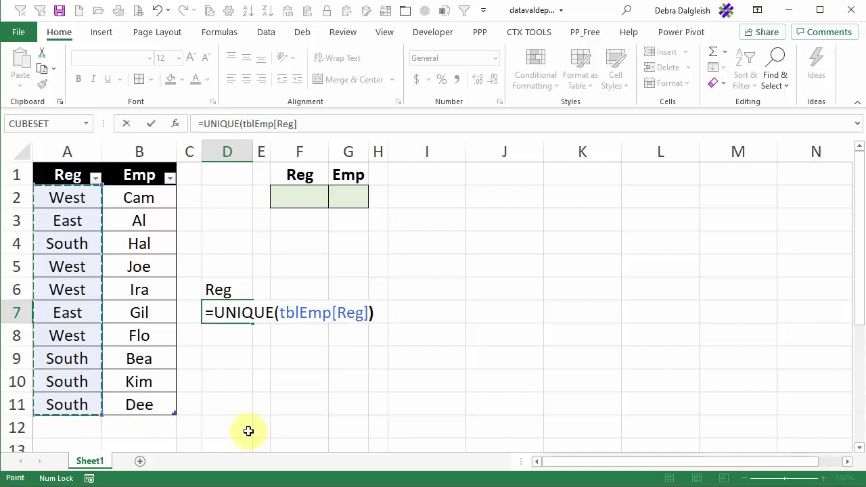
{"action": "key", "text": "Return"}
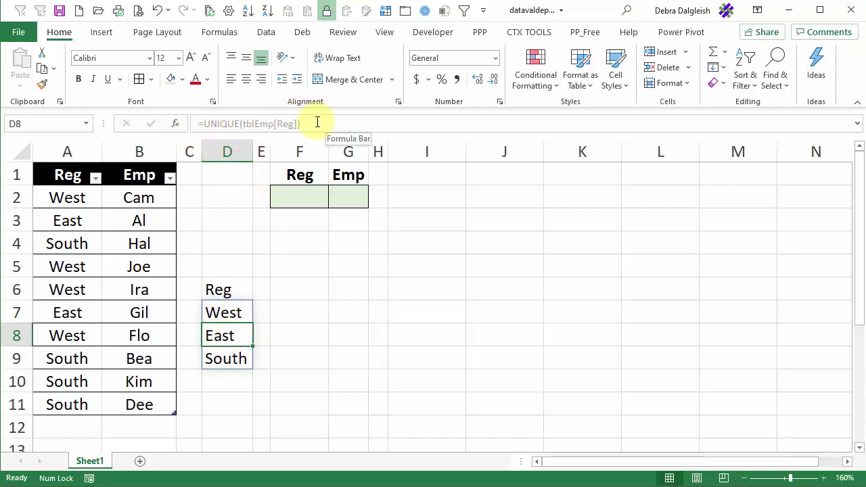
Wrap D7's formula as =SORT(UNIQUE(tblEmp[Reg])) so regions list East, South, West
{"action": "left_click", "coordinate": [228, 315]}
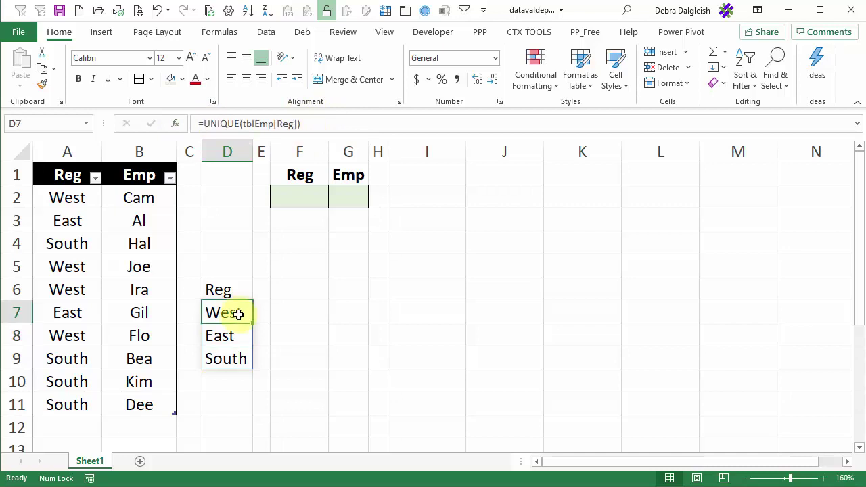
{"action": "left_click", "coordinate": [203, 123]}
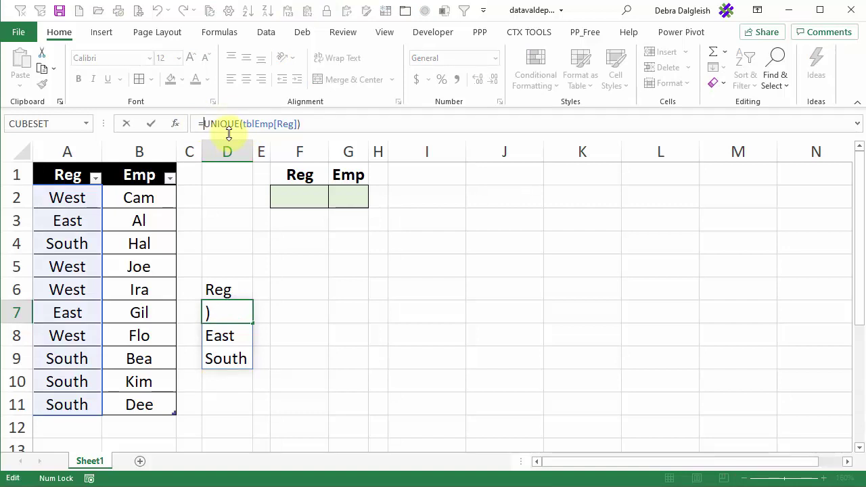
{"action": "type", "text": "sort"}
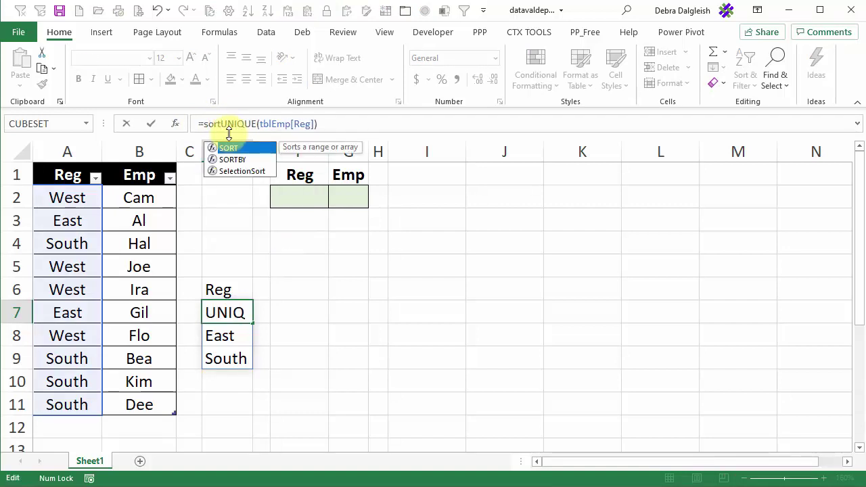
{"action": "type", "text": "("}
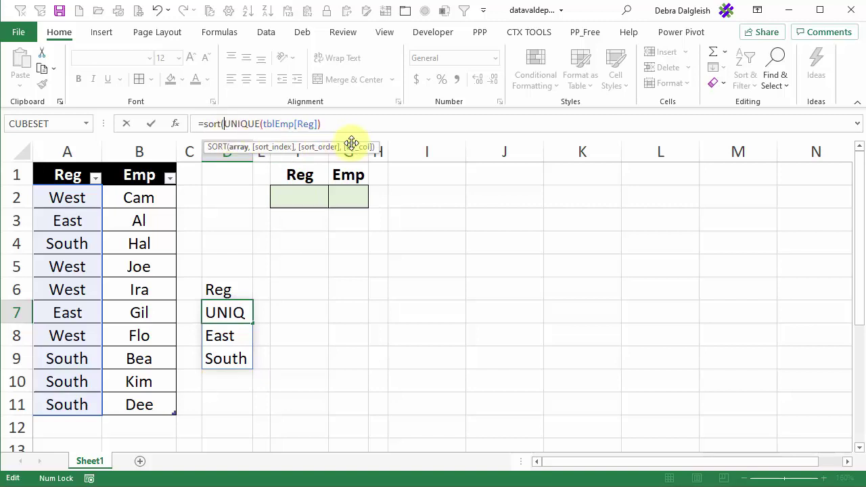
{"action": "left_click", "coordinate": [336, 123]}
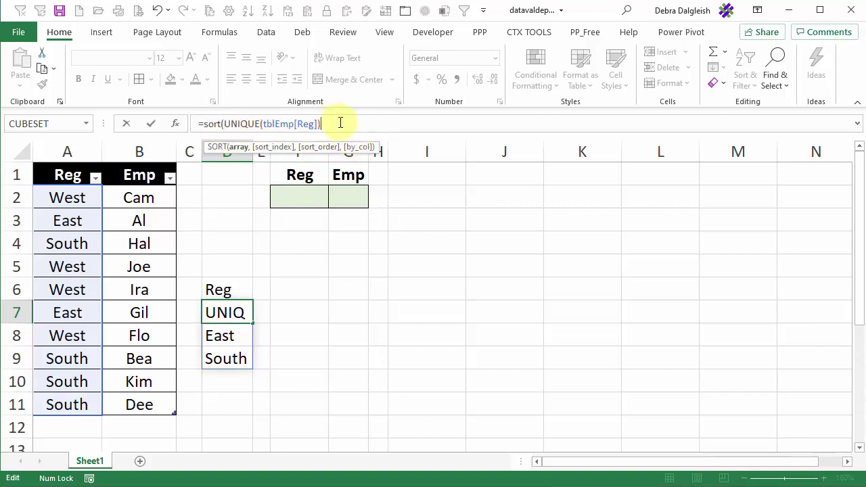
{"action": "type", "text": ")"}
{"action": "key", "text": "Return"}
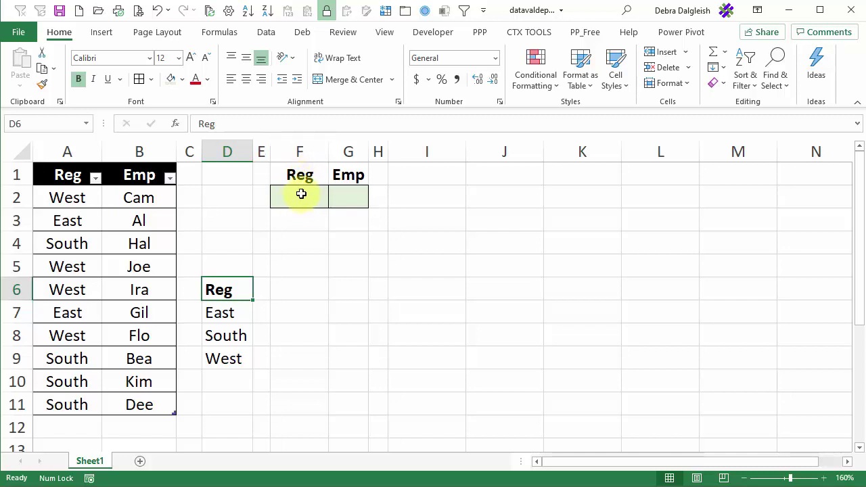
Give F2 a List validation sourced from =$D$7#, offering East, South and West
{"action": "left_click", "coordinate": [299, 196]}
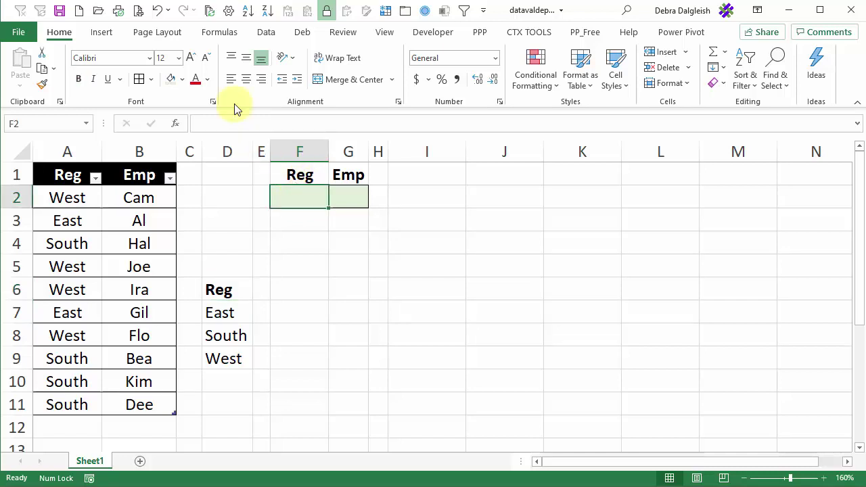
{"action": "left_click", "coordinate": [267, 34]}
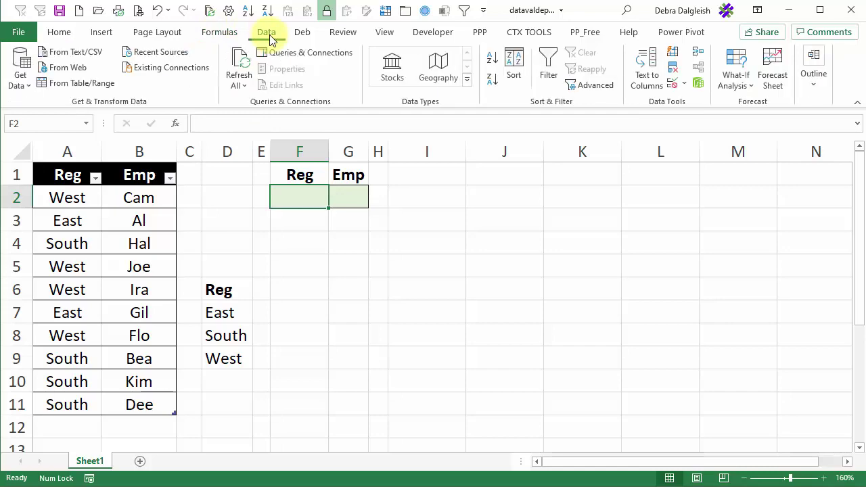
{"action": "left_click", "coordinate": [673, 82]}
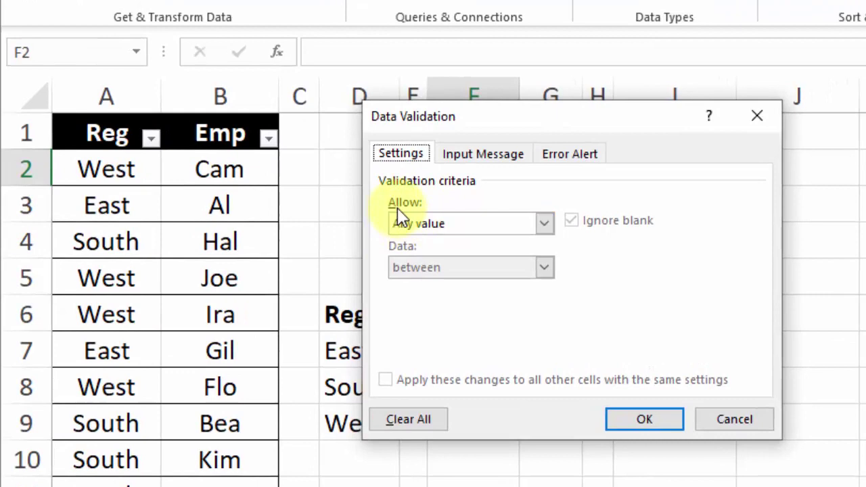
{"action": "left_click", "coordinate": [542, 226]}
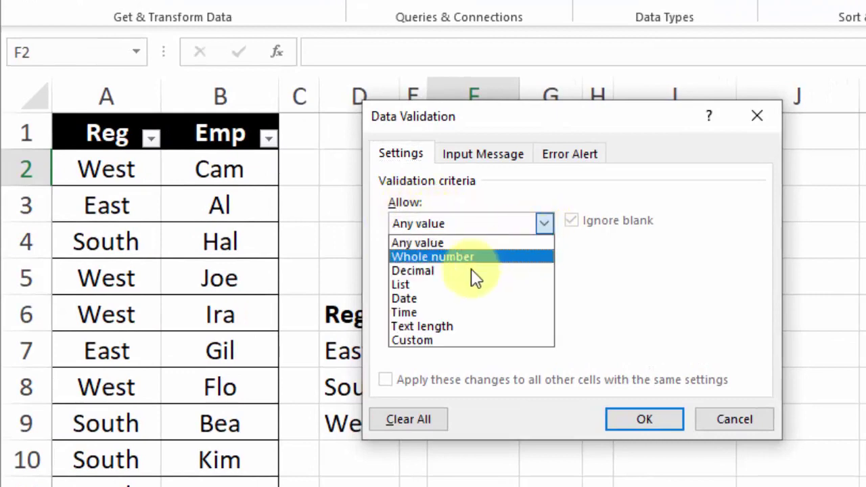
{"action": "left_click", "coordinate": [453, 291]}
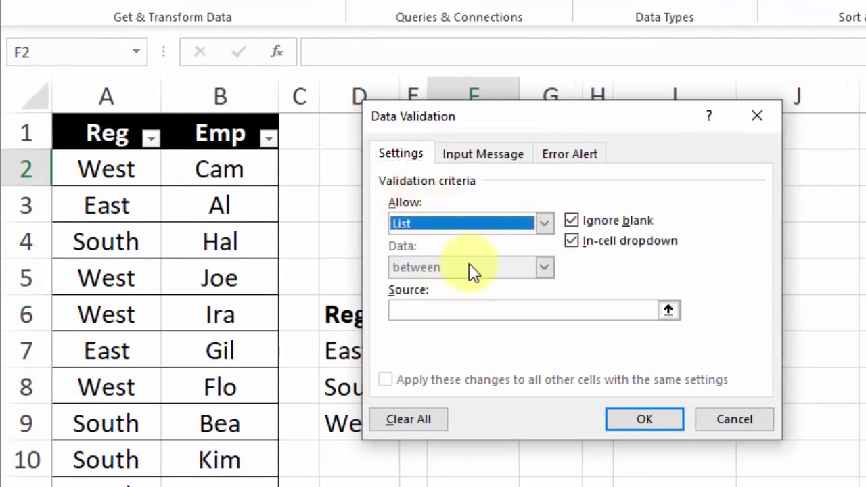
{"action": "left_click", "coordinate": [404, 307]}
{"action": "left_click_drag", "start_coordinate": [550, 127], "coordinate": [746, 116]}
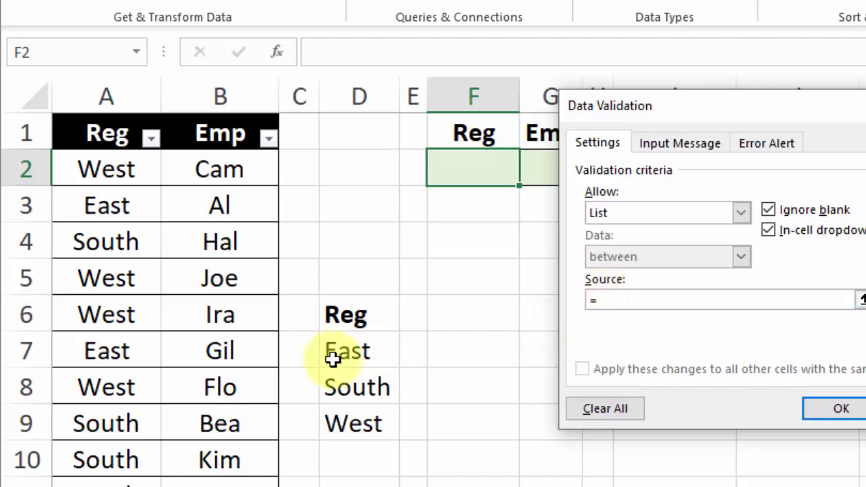
{"action": "left_click", "coordinate": [370, 351]}
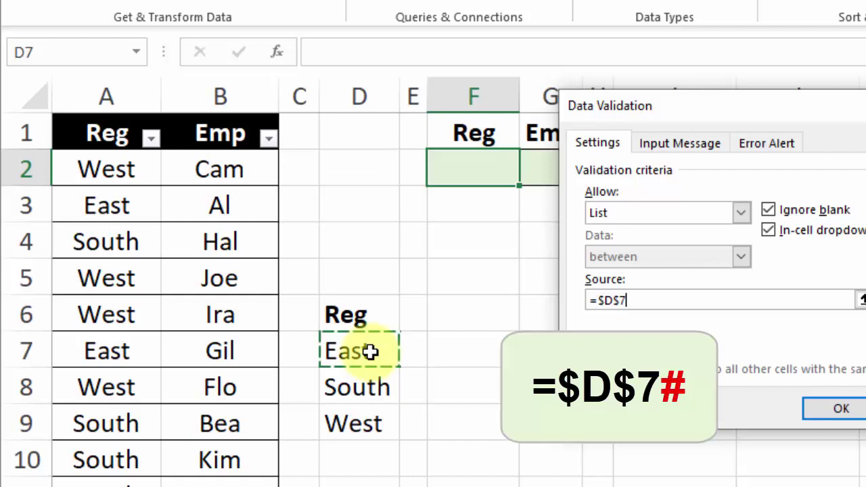
{"action": "type", "text": "#"}
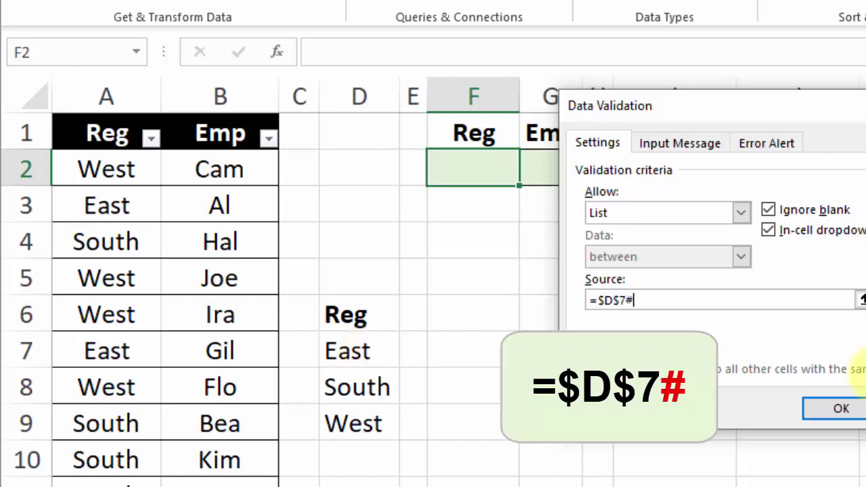
{"action": "left_click", "coordinate": [841, 409]}
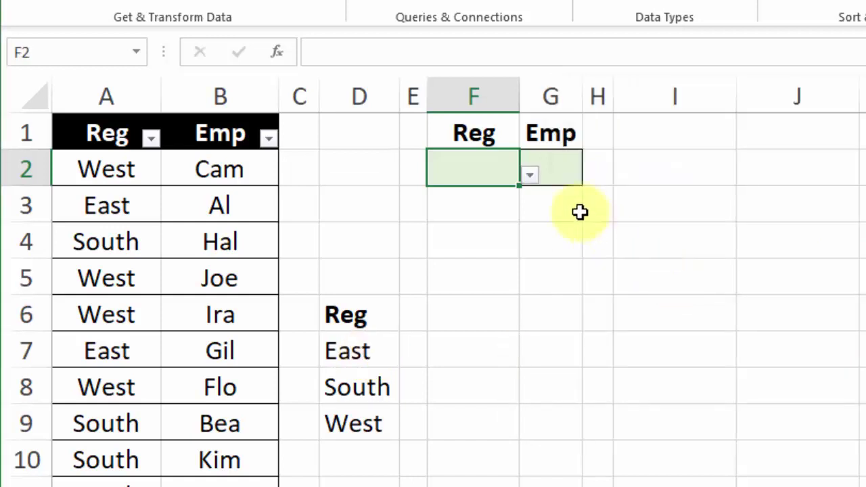
{"action": "left_click", "coordinate": [532, 177]}
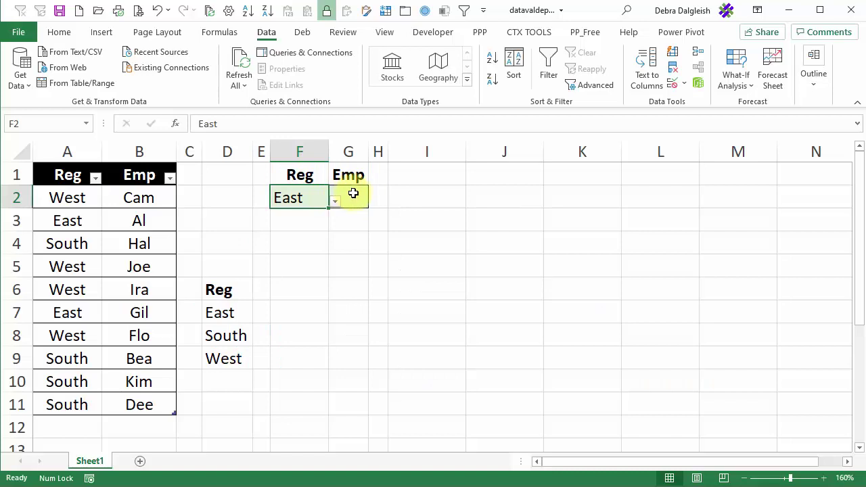
Copy the Reg and Emp headings from F1:G1 and paste them at F6
{"action": "left_click", "coordinate": [353, 194], "text": "shift"}
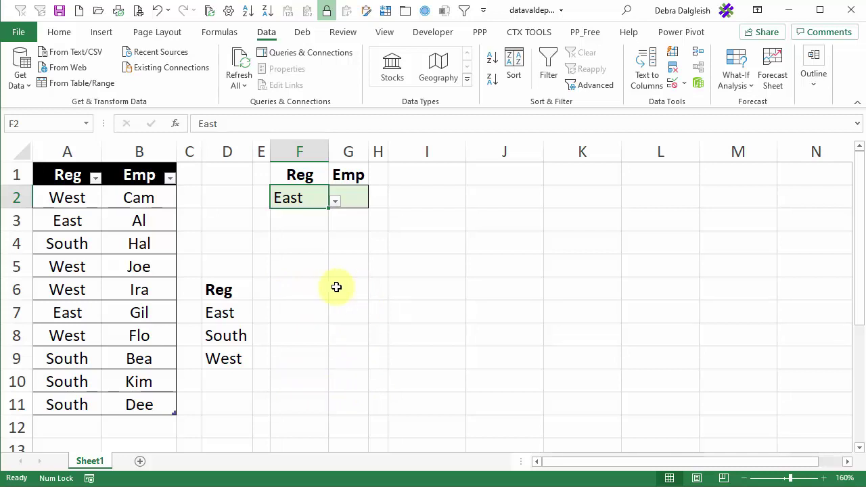
{"action": "left_click_drag", "start_coordinate": [302, 177], "coordinate": [359, 176]}
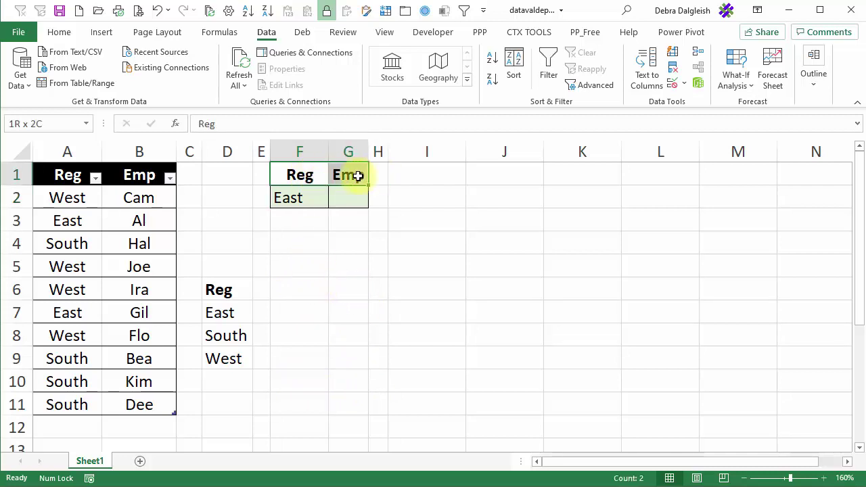
{"action": "key", "text": "ctrl+c"}
{"action": "left_click", "coordinate": [312, 285]}
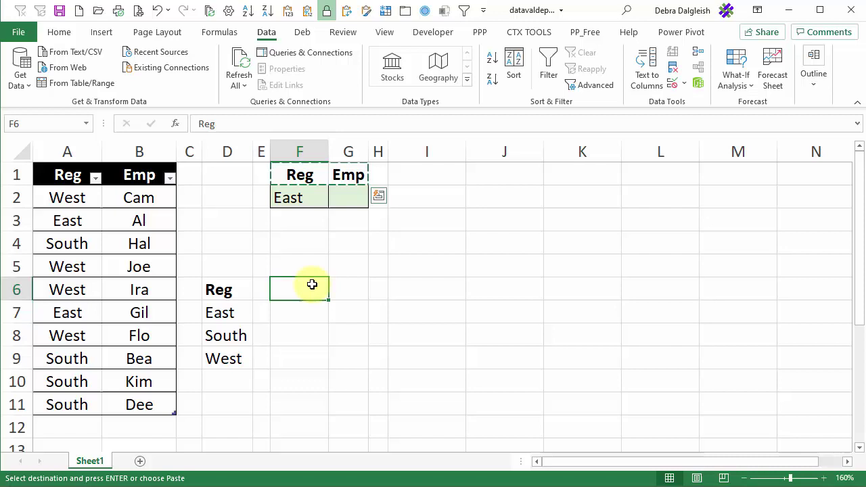
{"action": "key", "text": "ctrl+v"}
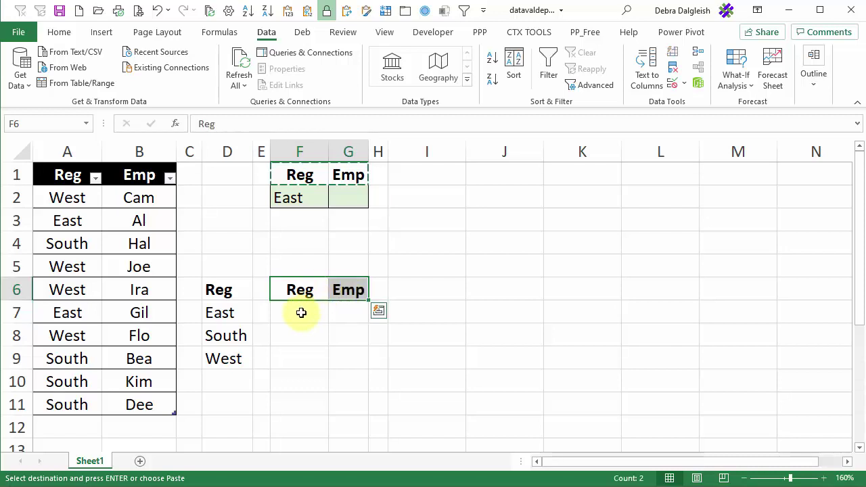
{"action": "left_click", "coordinate": [301, 312]}
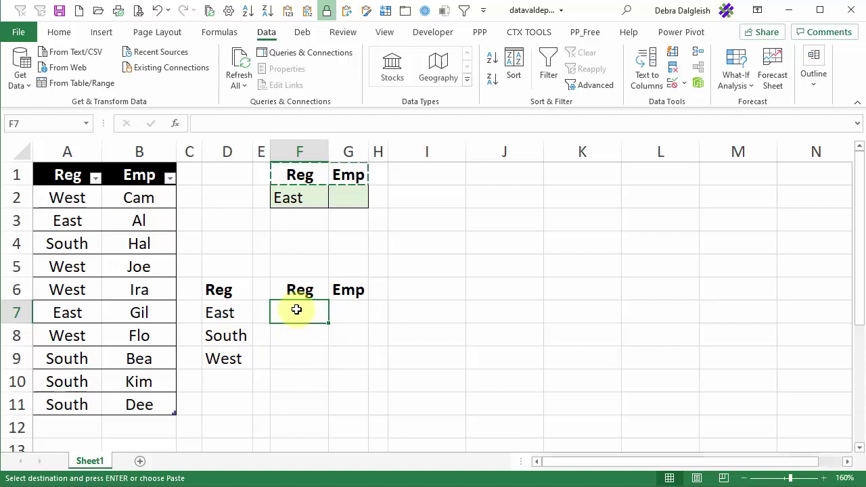
Enter =FILTER(tblEmp,tblEmp[Reg]=F2) in F7, spilling East employees Al and Gil
{"action": "type", "text": "="}
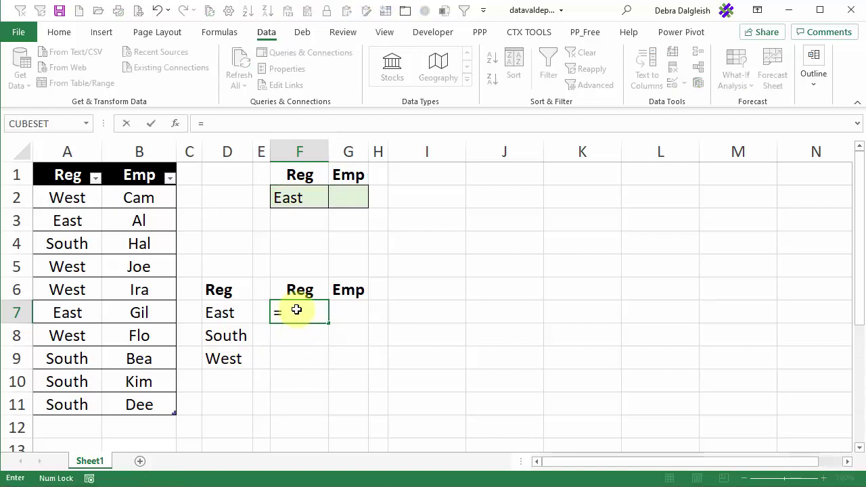
{"action": "type", "text": "filter"}
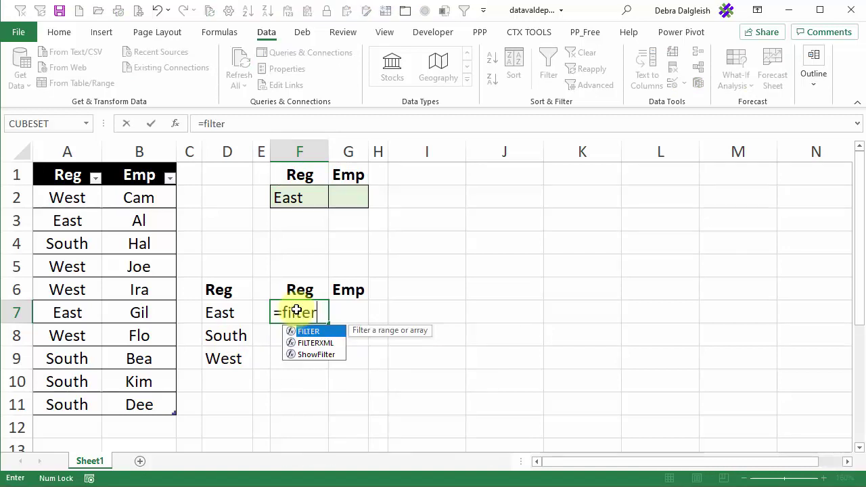
{"action": "type", "text": "("}
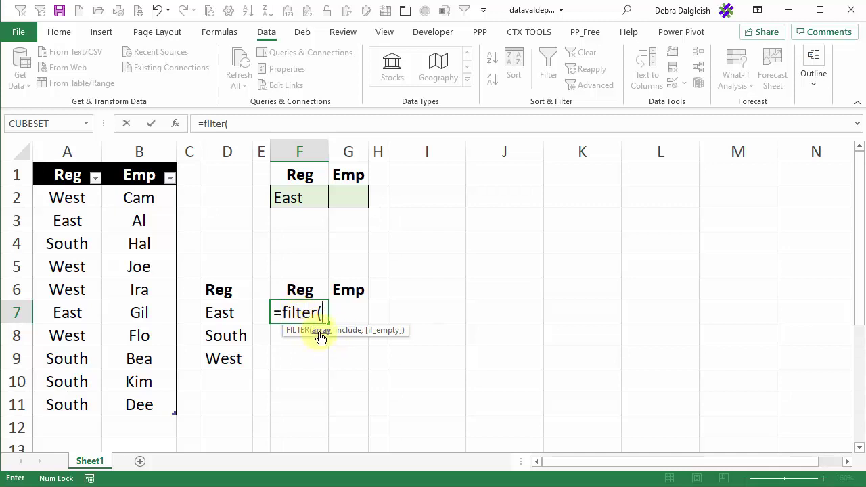
{"action": "left_click_drag", "start_coordinate": [58, 197], "coordinate": [135, 405]}
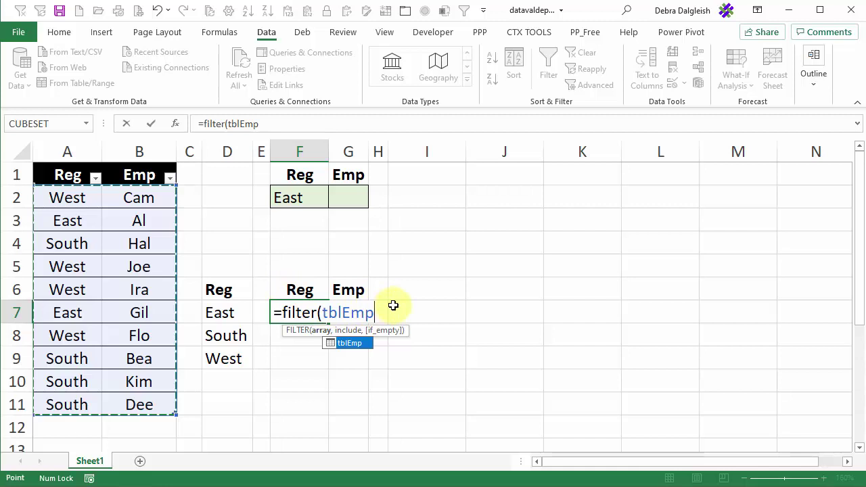
{"action": "type", "text": ","}
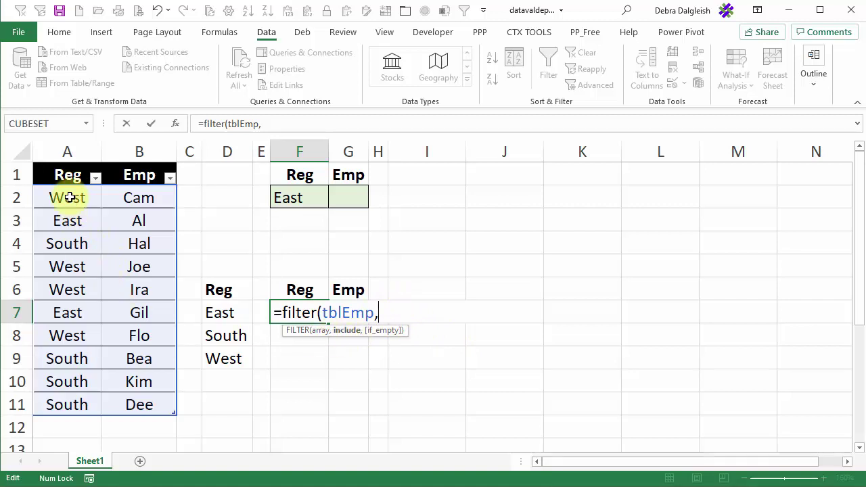
{"action": "left_click_drag", "start_coordinate": [71, 195], "coordinate": [86, 403]}
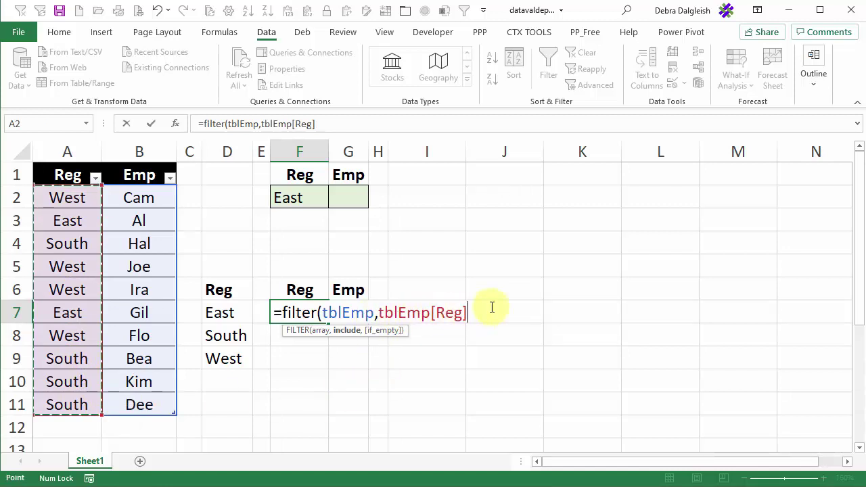
{"action": "type", "text": "="}
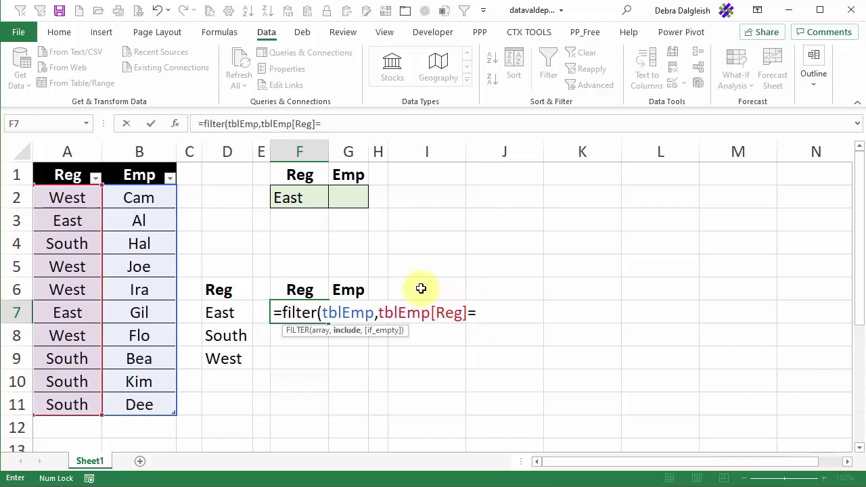
{"action": "left_click", "coordinate": [306, 198]}
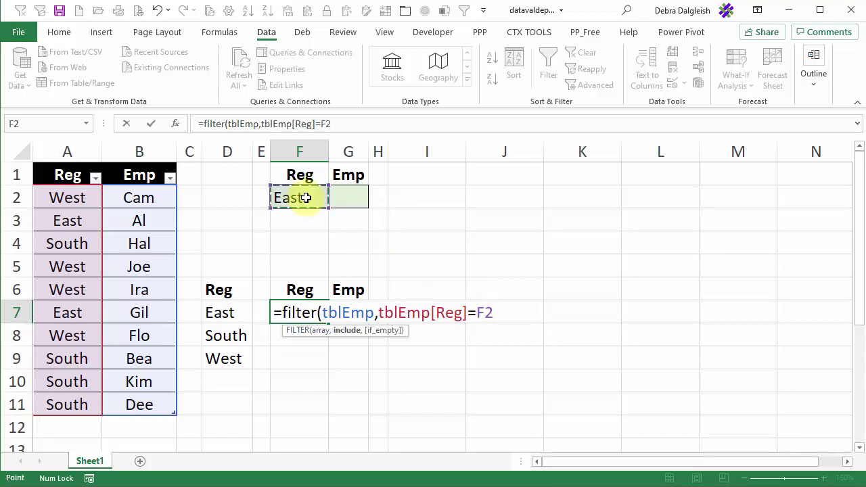
{"action": "type", "text": ")"}
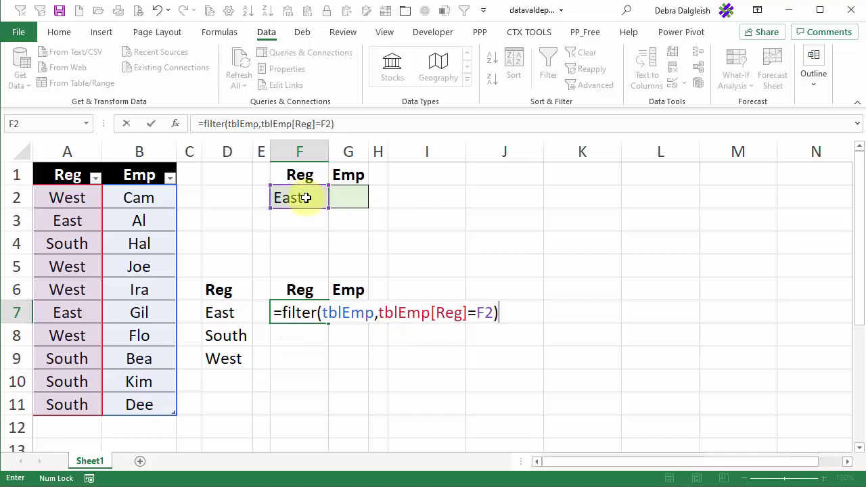
{"action": "key", "text": "Return"}
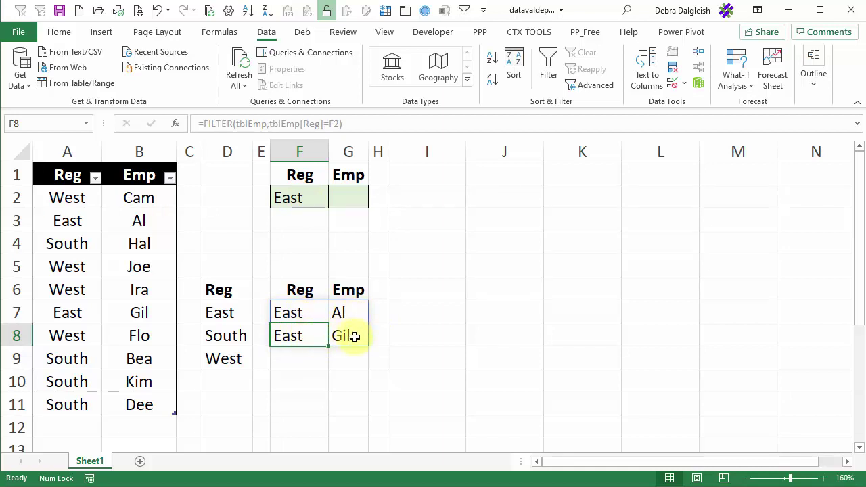
Switch F2 to South so the FILTER results list Hal, Bea, Kim and Dee
{"action": "left_click", "coordinate": [301, 197]}
{"action": "left_click", "coordinate": [333, 201]}
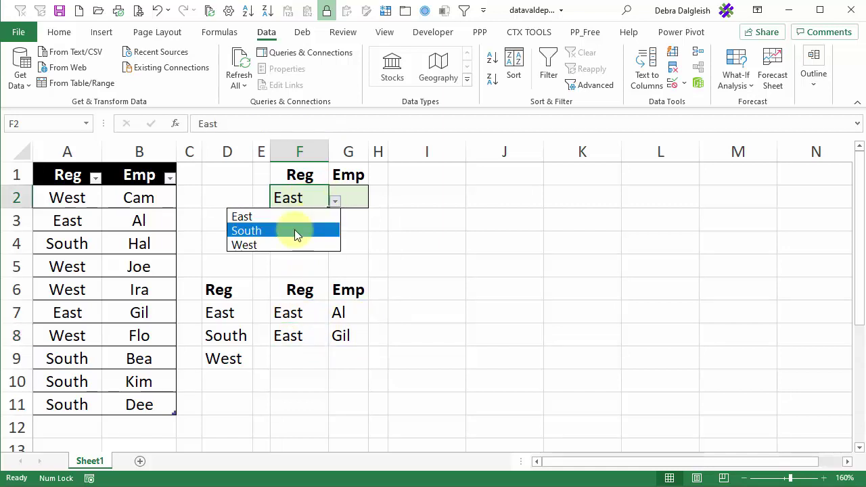
{"action": "left_click", "coordinate": [295, 232]}
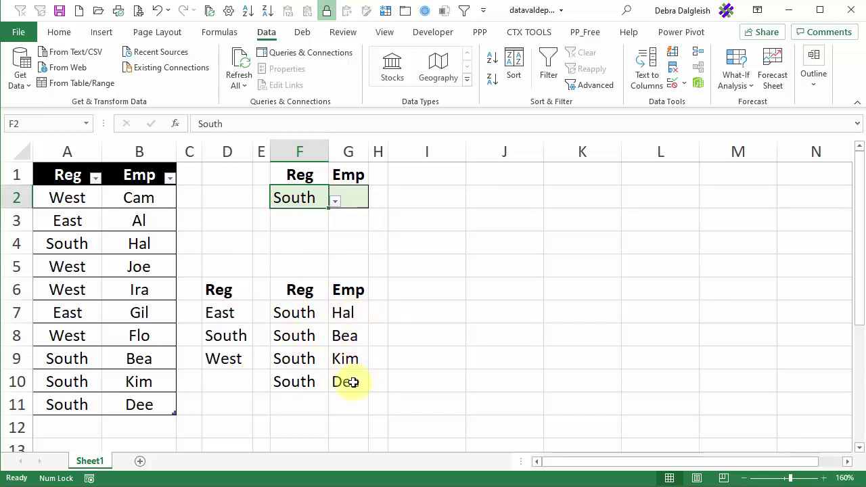
{"action": "left_click", "coordinate": [301, 313]}
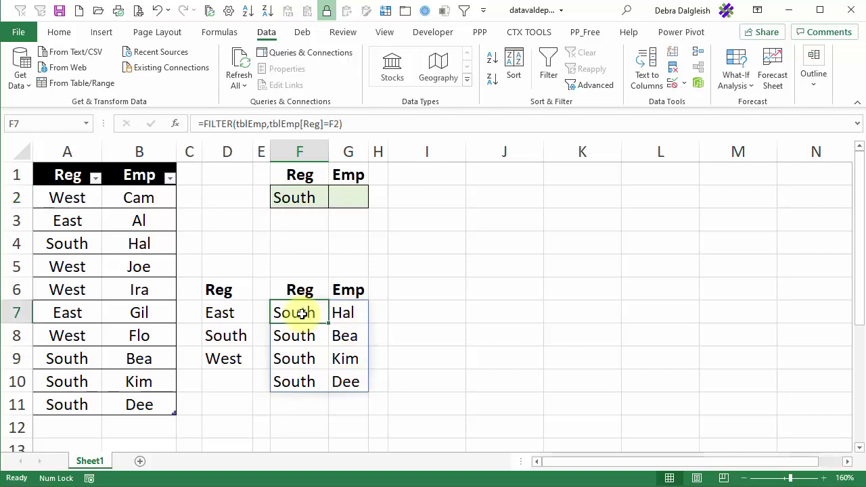
Wrap F7's formula as =SORT(FILTER(tblEmp,tblEmp[Reg]=F2),2) to sort by employee
{"action": "left_click", "coordinate": [202, 124]}
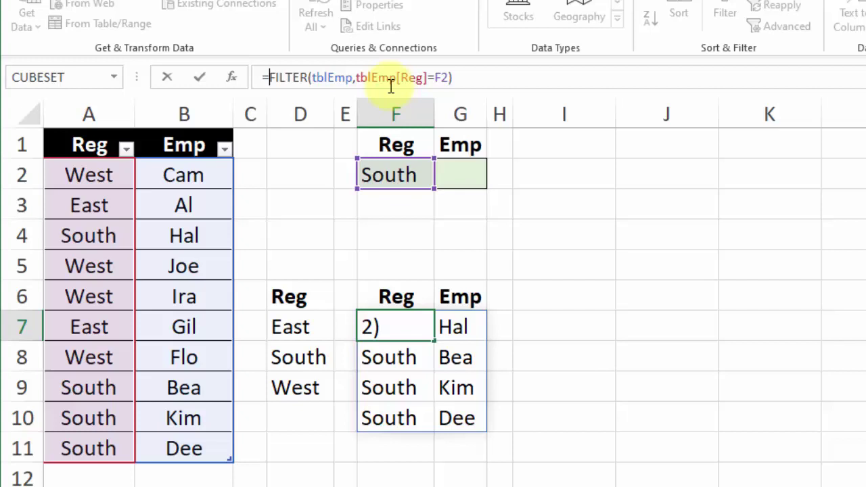
{"action": "type", "text": "sort("}
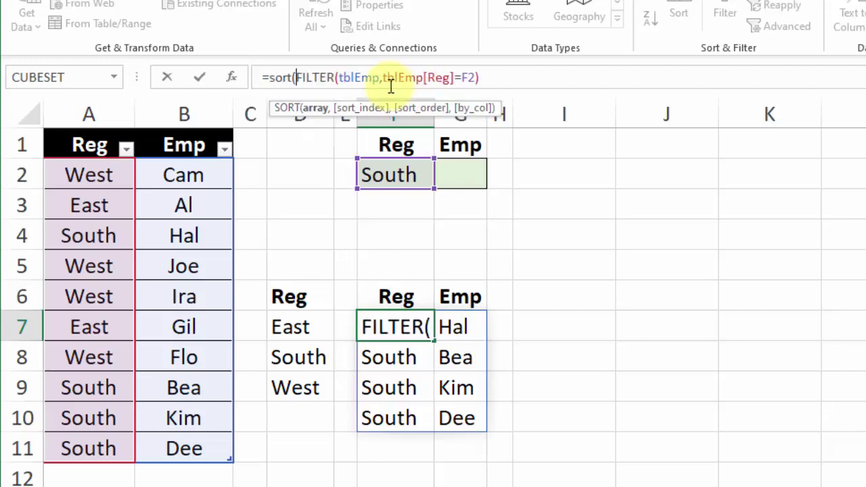
{"action": "left_click", "coordinate": [490, 77]}
{"action": "type", "text": ","}
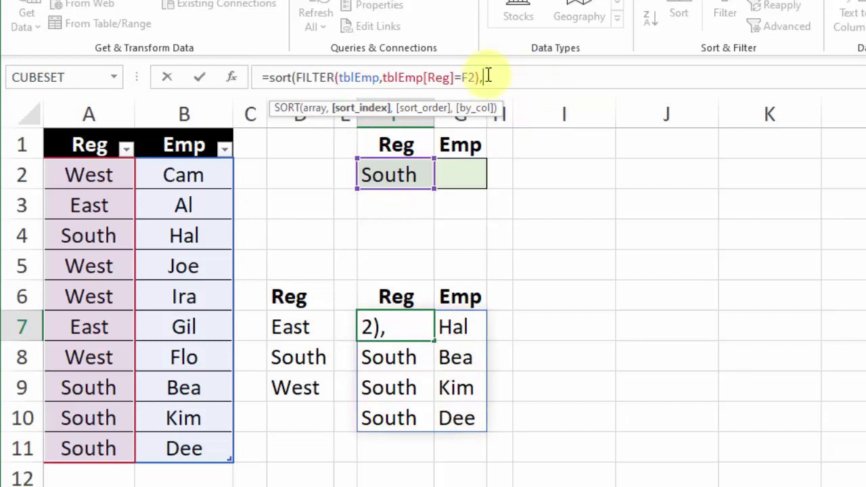
{"action": "type", "text": "2"}
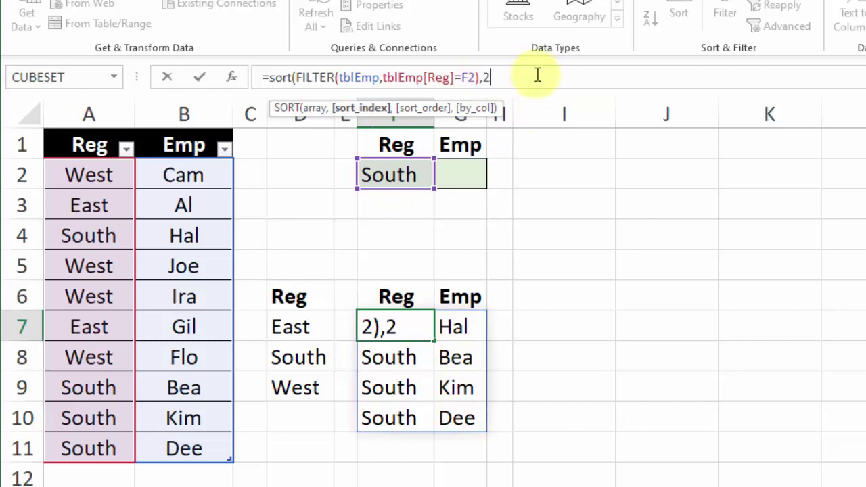
{"action": "type", "text": ")"}
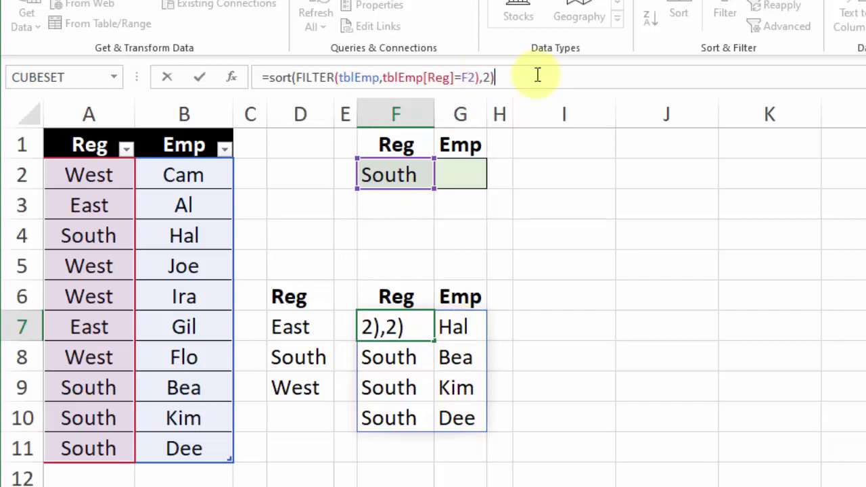
{"action": "key", "text": "Return"}
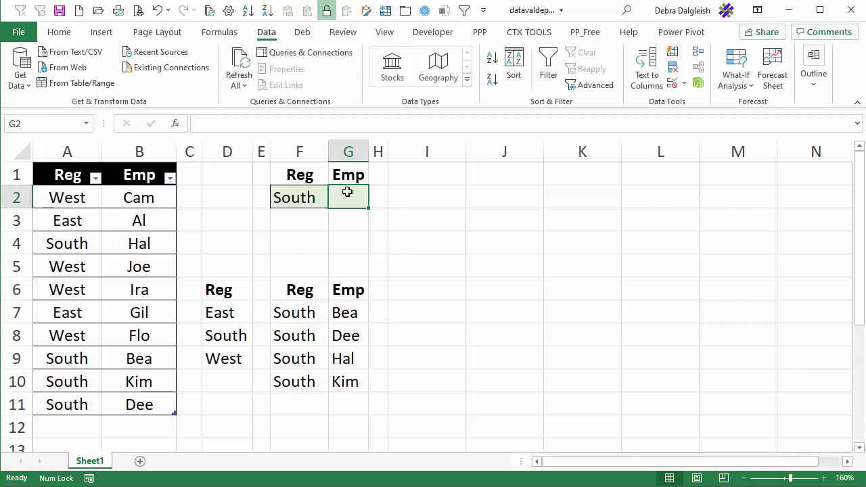
{"action": "left_click", "coordinate": [400, 240]}
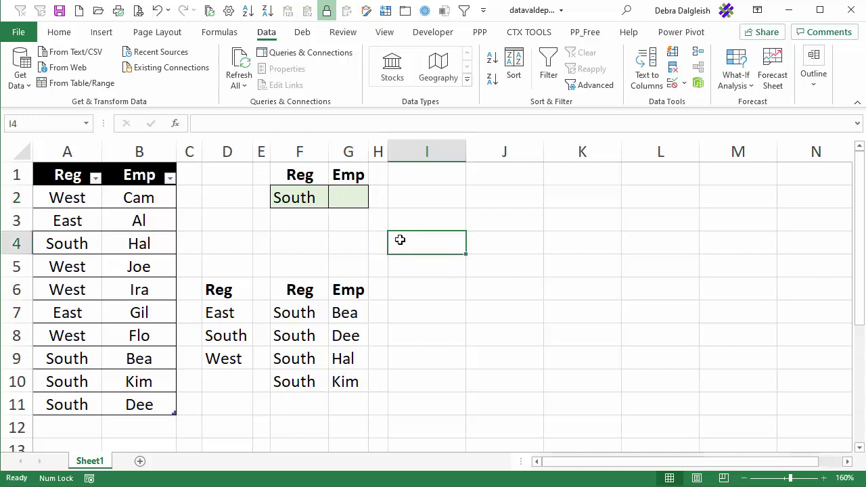
{"action": "type", "text": "=INDEX("}
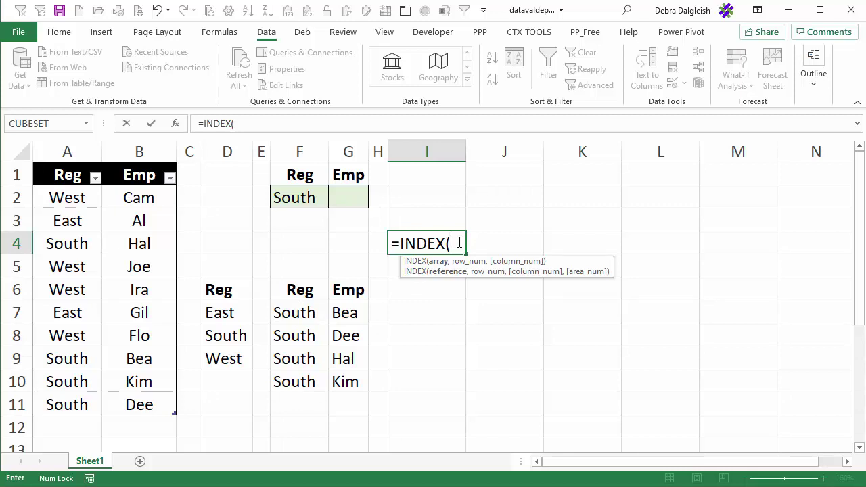
{"action": "key", "text": "Escape"}
{"action": "left_click", "coordinate": [349, 193]}
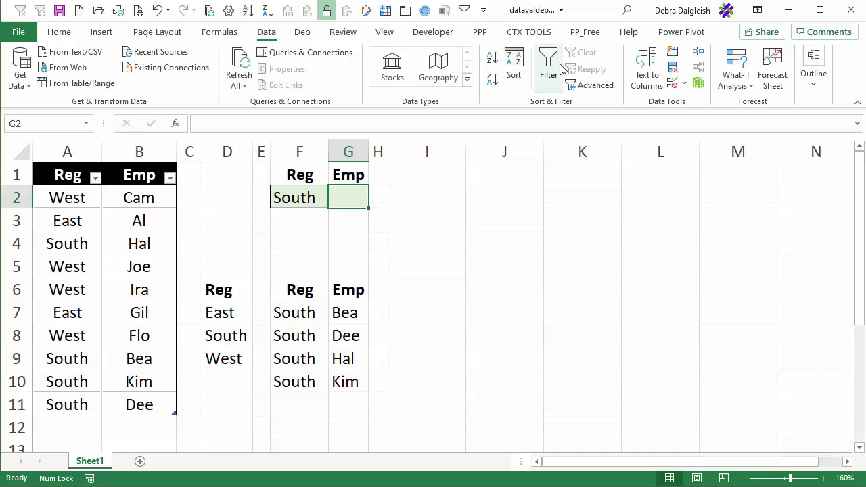
Set G2's validation to List with source =INDEX($F$7#,,2)
{"action": "left_click", "coordinate": [671, 83]}
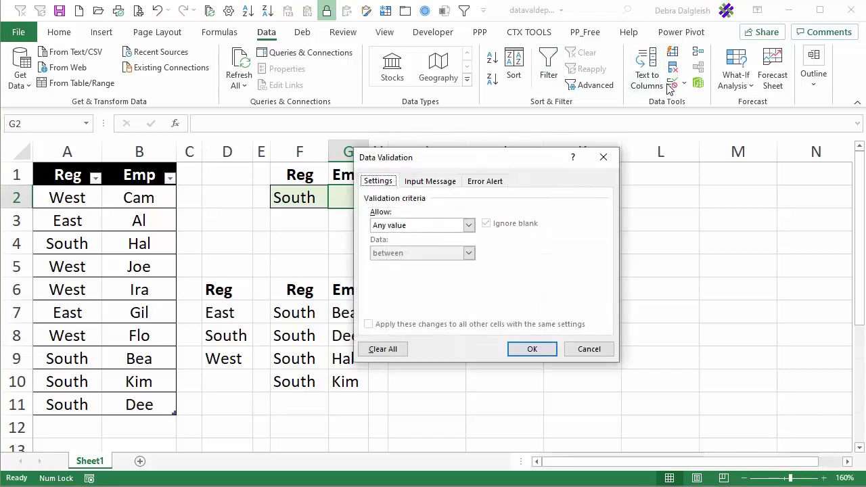
{"action": "left_click", "coordinate": [468, 225]}
{"action": "left_click", "coordinate": [444, 264]}
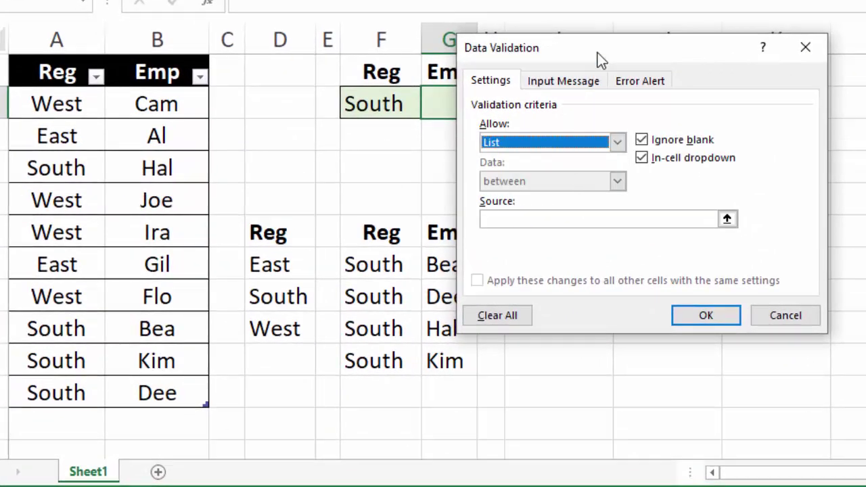
{"action": "left_click_drag", "start_coordinate": [606, 49], "coordinate": [643, 0]}
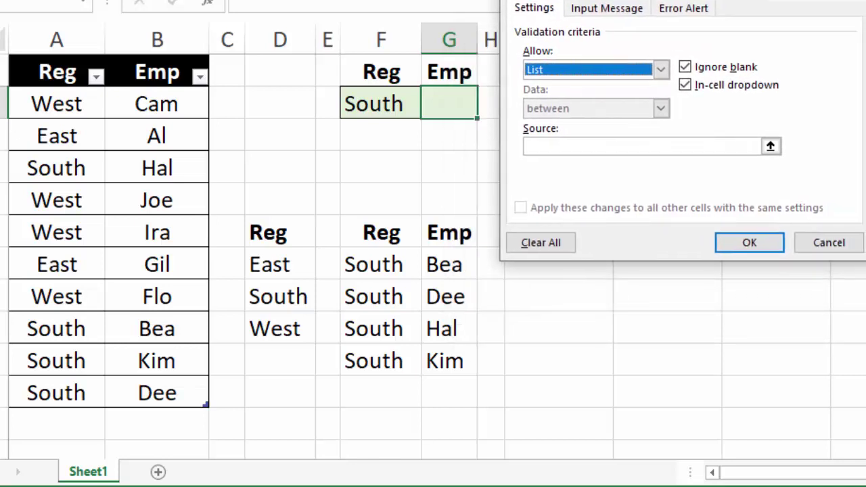
{"action": "left_click", "coordinate": [538, 145]}
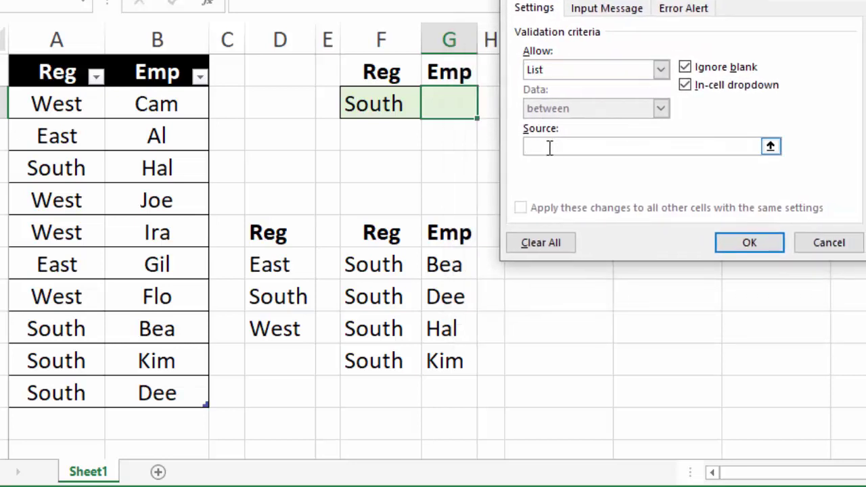
{"action": "type", "text": "="}
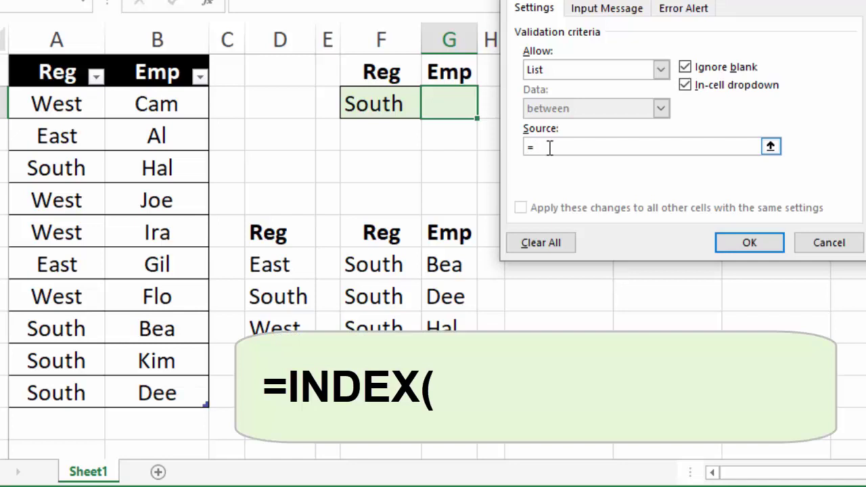
{"action": "type", "text": "index("}
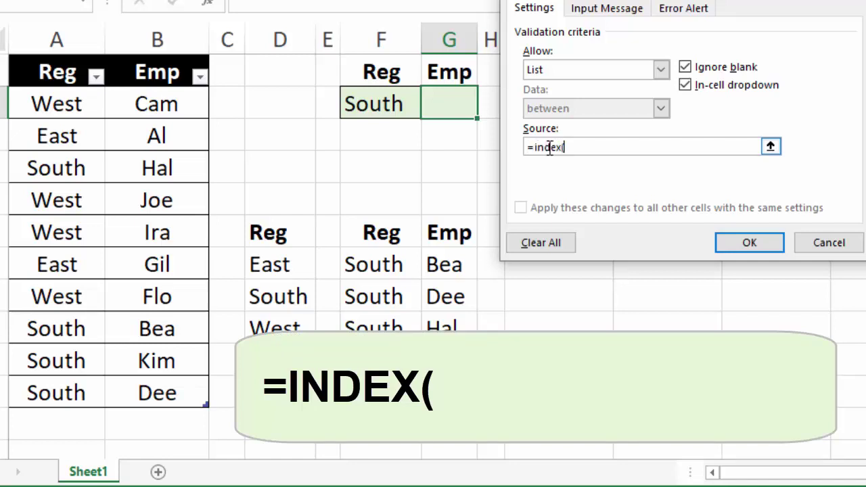
{"action": "left_click", "coordinate": [374, 266]}
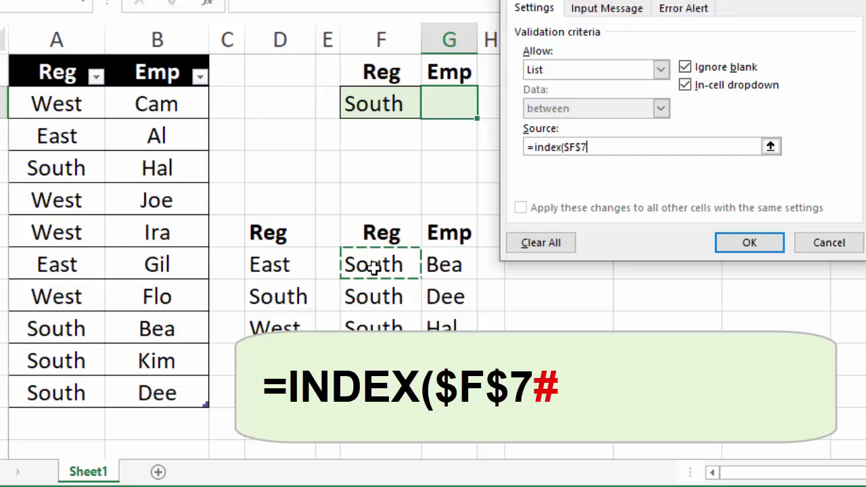
{"action": "type", "text": "#"}
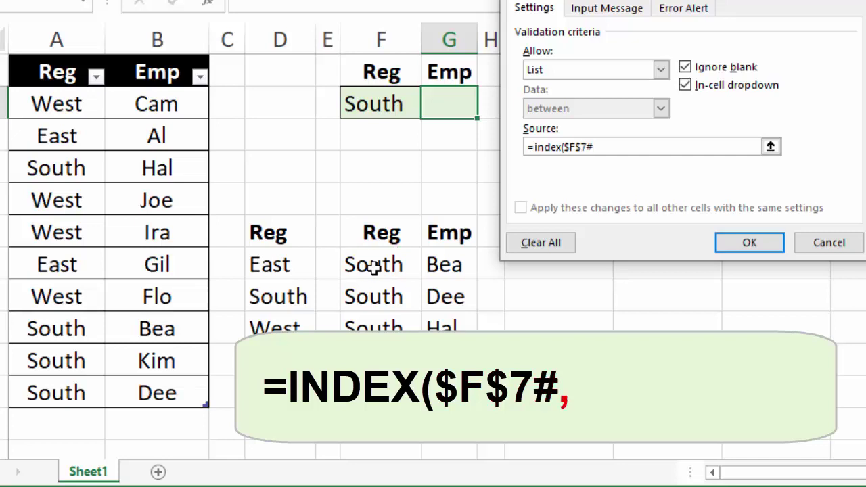
{"action": "type", "text": ","}
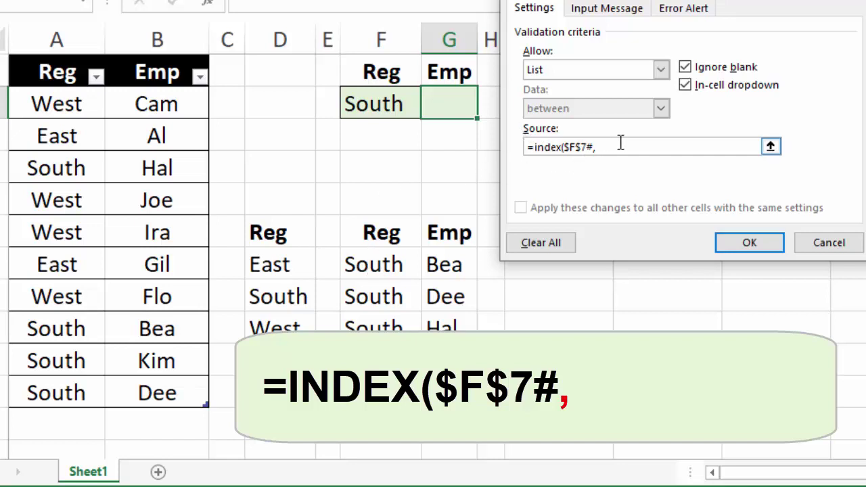
{"action": "type", "text": ","}
{"action": "type", "text": "2"}
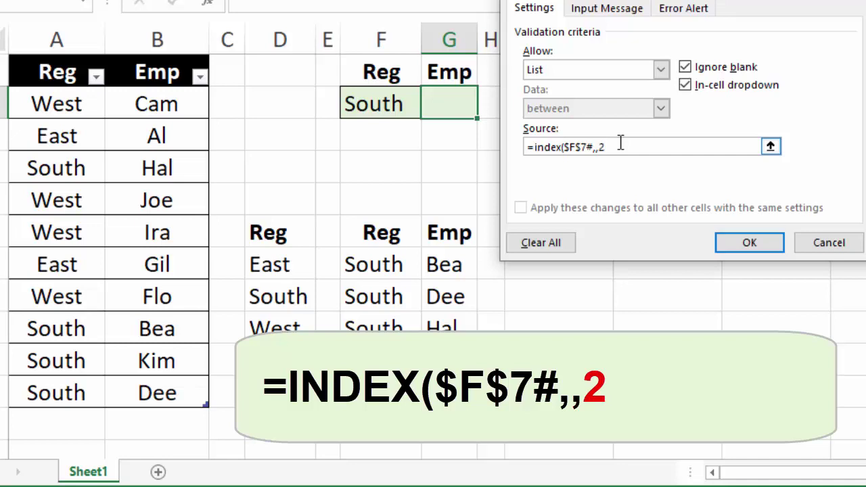
{"action": "type", "text": ")"}
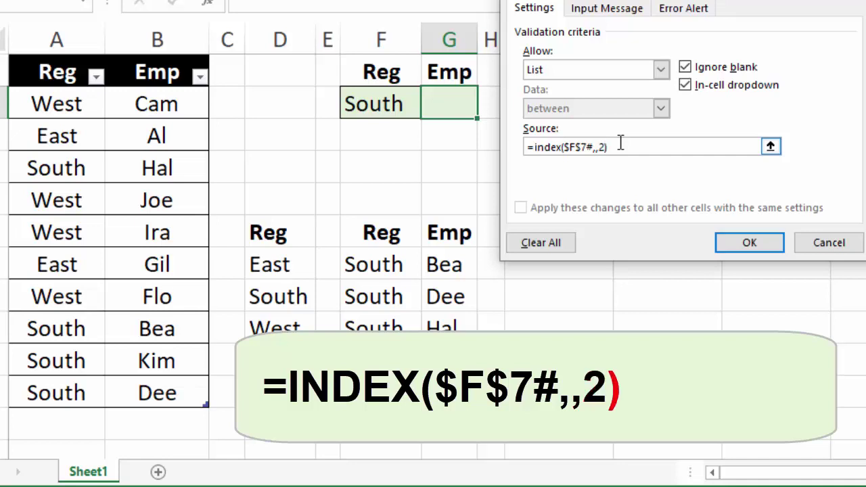
Apply G2's new list validation and check its employee drop-down
{"action": "left_click", "coordinate": [754, 238]}
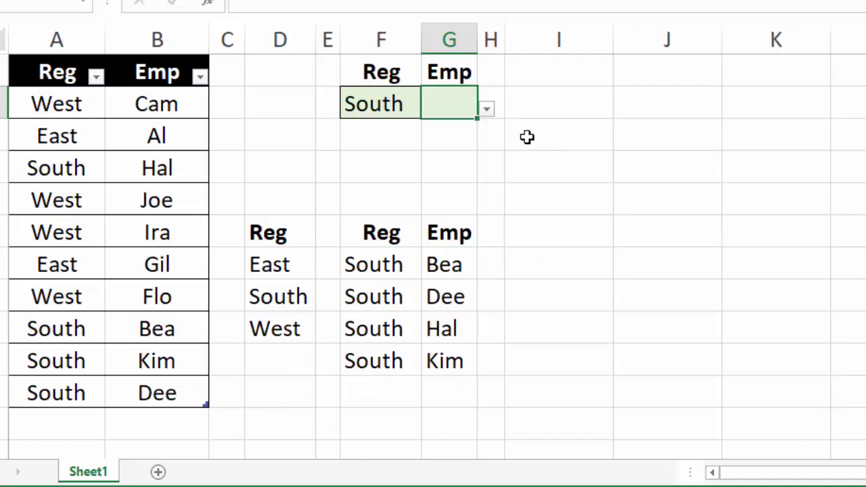
{"action": "left_click", "coordinate": [486, 110]}
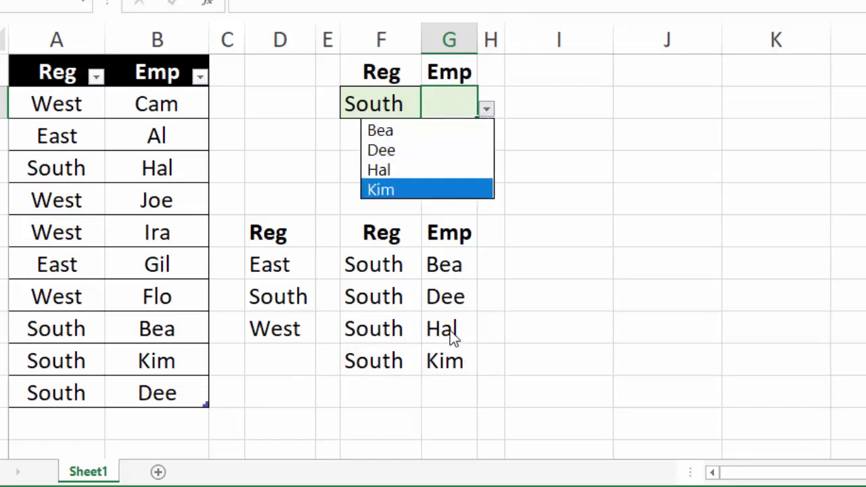
{"action": "key", "text": "Escape"}
Switch F2 to East and confirm G2 now offers only Al and Gil
{"action": "key", "text": "Left"}
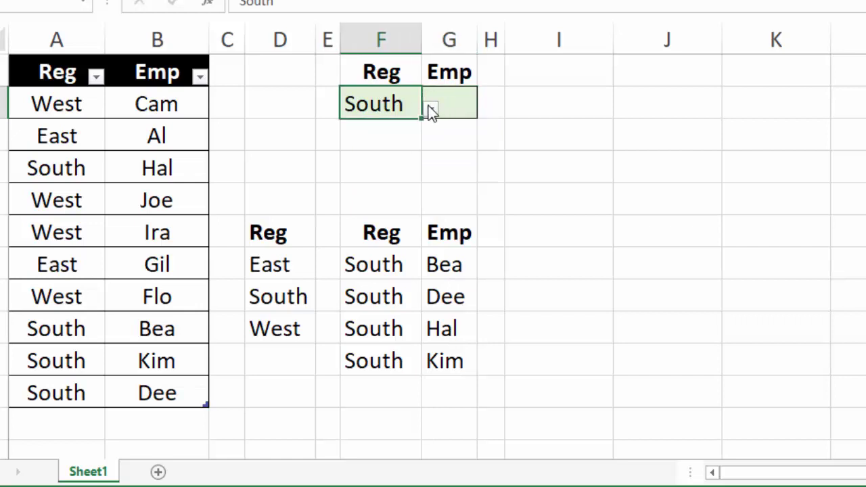
{"action": "left_click", "coordinate": [430, 109]}
{"action": "left_click", "coordinate": [369, 132]}
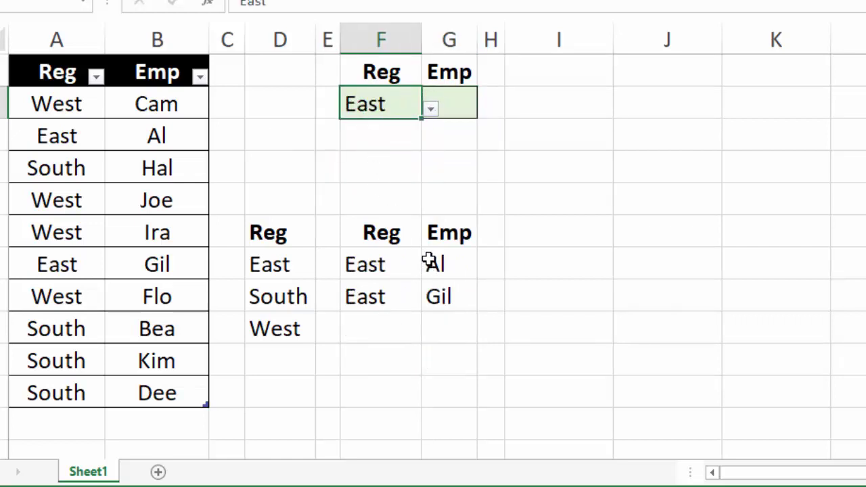
{"action": "left_click", "coordinate": [457, 105]}
{"action": "left_click", "coordinate": [486, 108]}
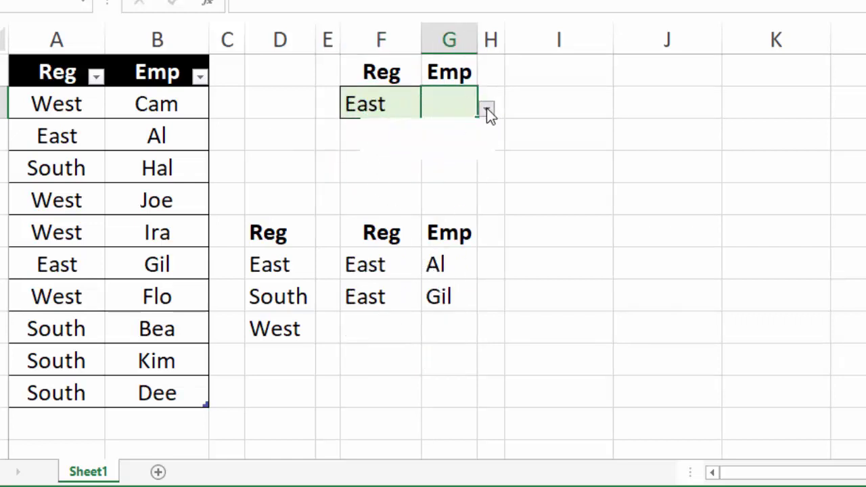
{"action": "key", "text": "Escape"}
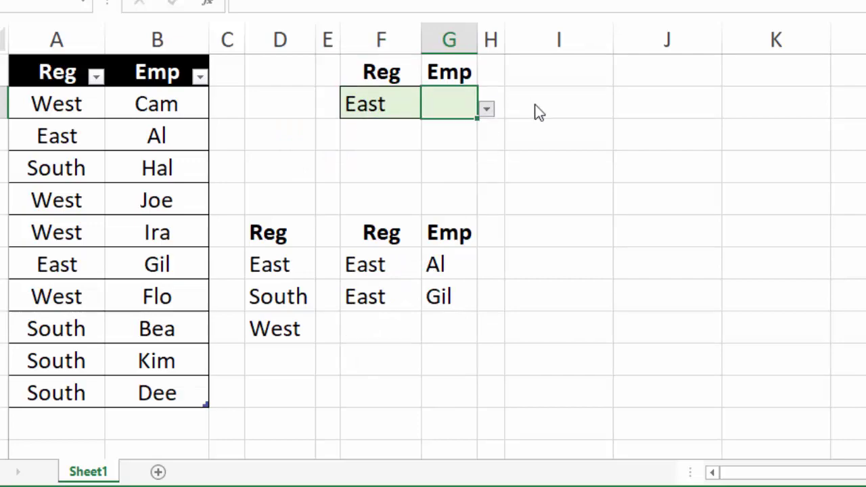